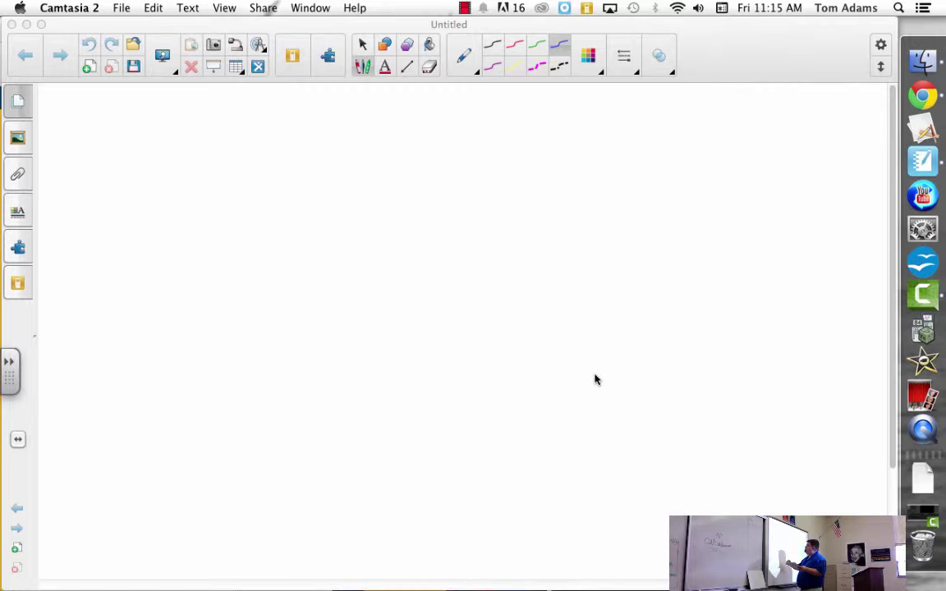
# Step: Handwrite a circled problem number and L = Iω at the page's top left
pyautogui.moveTo(132, 101)
pyautogui.mouseDown()
pyautogui.moveTo(167, 148)
pyautogui.moveTo(203, 120)
pyautogui.mouseUp()
pyautogui.moveTo(187, 130); pyautogui.dragTo(210, 129)
pyautogui.moveTo(52, 84)
pyautogui.mouseDown()
pyautogui.moveTo(44, 115)
pyautogui.moveTo(49, 102)
pyautogui.mouseUp()
pyautogui.moveTo(72, 75)
pyautogui.mouseDown()
pyautogui.moveTo(64, 114)
pyautogui.moveTo(38, 114)
pyautogui.moveTo(98, 83)
pyautogui.mouseUp()
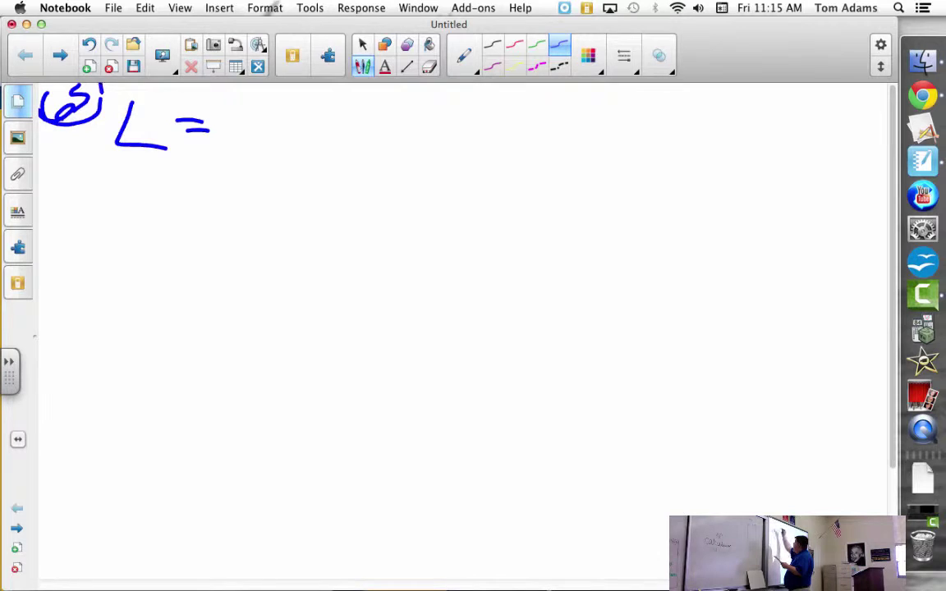
pyautogui.moveTo(254, 100)
pyautogui.mouseDown()
pyautogui.moveTo(249, 138)
pyautogui.moveTo(275, 137)
pyautogui.moveTo(285, 99)
pyautogui.mouseUp()
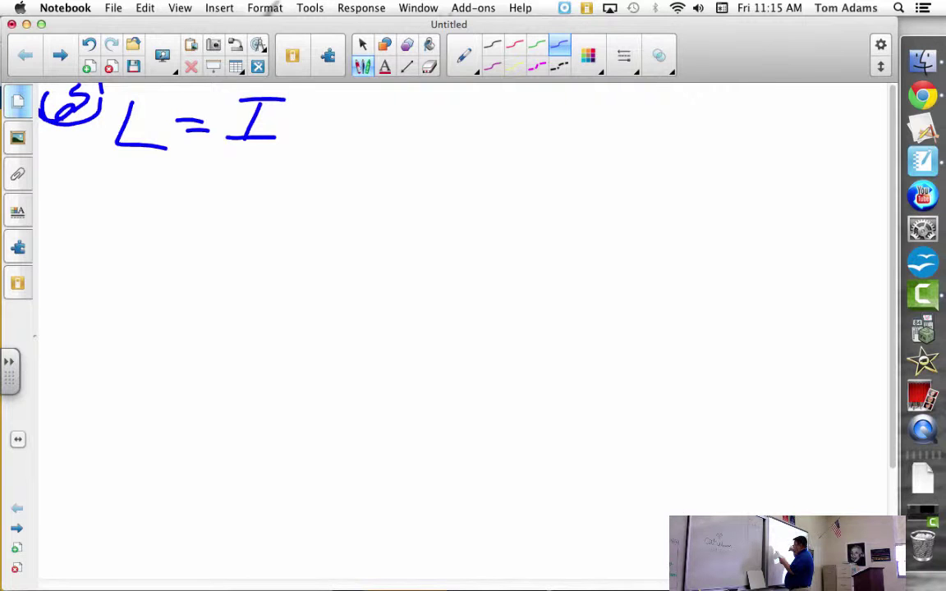
pyautogui.moveTo(297, 115); pyautogui.dragTo(343, 116)
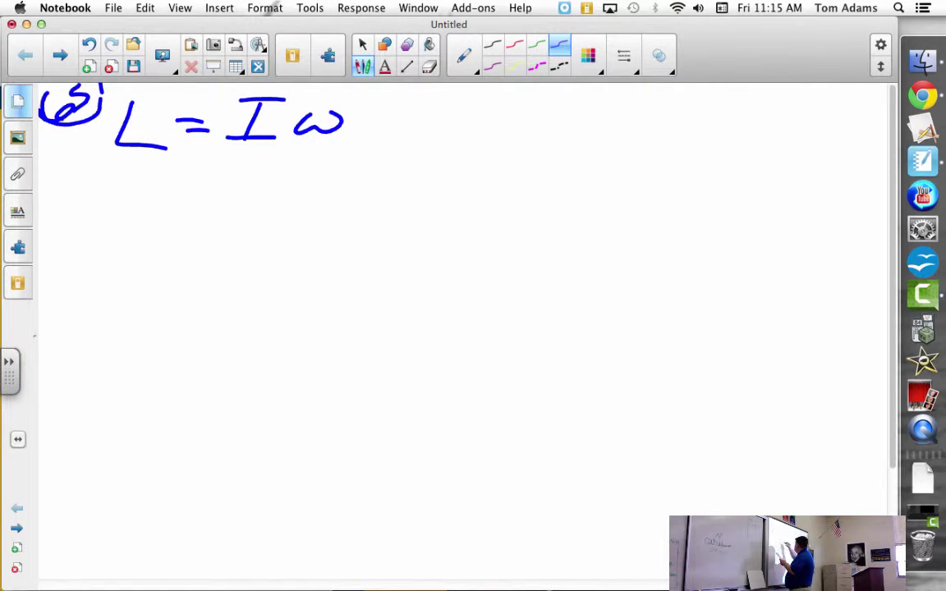
# Step: Write the rearranged equation ω = L/I beneath L = Iω
pyautogui.moveTo(146, 196)
pyautogui.mouseDown()
pyautogui.moveTo(150, 213)
pyautogui.moveTo(204, 194)
pyautogui.moveTo(238, 202)
pyautogui.mouseUp()
pyautogui.moveTo(235, 209); pyautogui.dragTo(257, 211)
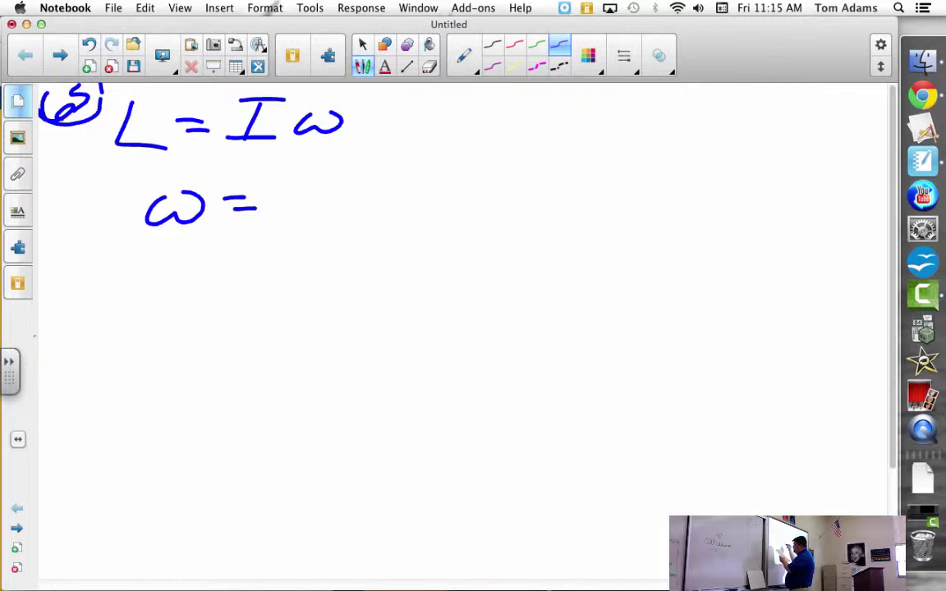
pyautogui.moveTo(298, 160)
pyautogui.mouseDown()
pyautogui.moveTo(294, 177)
pyautogui.moveTo(335, 201)
pyautogui.mouseUp()
pyautogui.moveTo(274, 211)
pyautogui.mouseDown()
pyautogui.moveTo(360, 210)
pyautogui.moveTo(306, 216)
pyautogui.moveTo(306, 238)
pyautogui.mouseUp()
pyautogui.moveTo(286, 239)
pyautogui.mouseDown()
pyautogui.moveTo(326, 238)
pyautogui.moveTo(333, 212)
pyautogui.mouseUp()
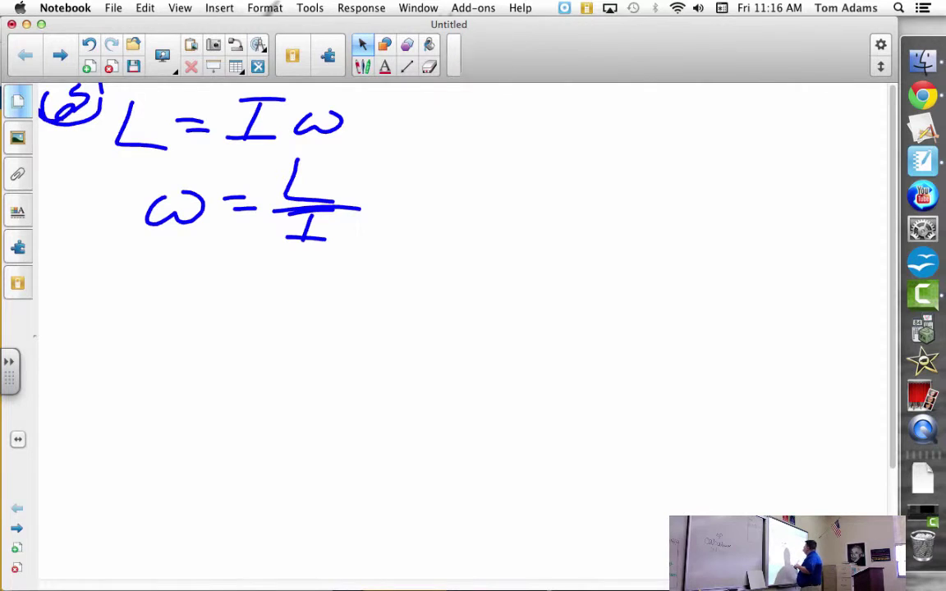
# Step: Draw a circle right of the equations and fill it solid blue
pyautogui.click(386, 46)
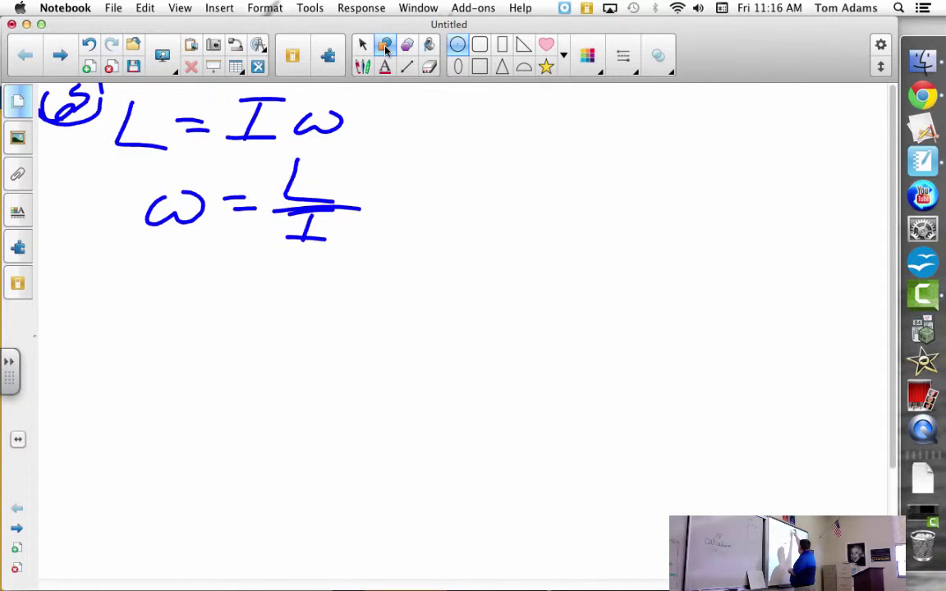
pyautogui.moveTo(550, 133); pyautogui.dragTo(584, 167)
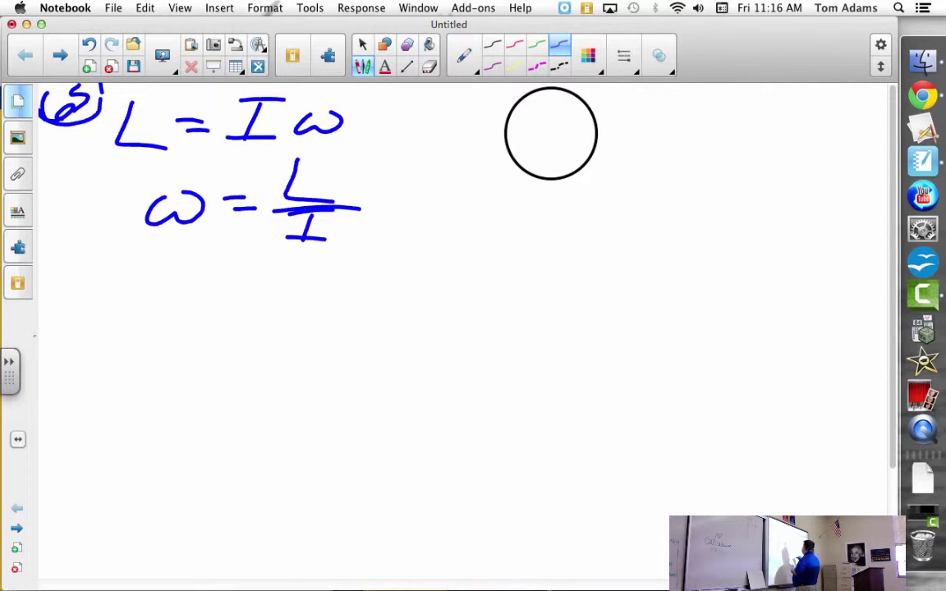
pyautogui.click(429, 47)
pyautogui.click(430, 48)
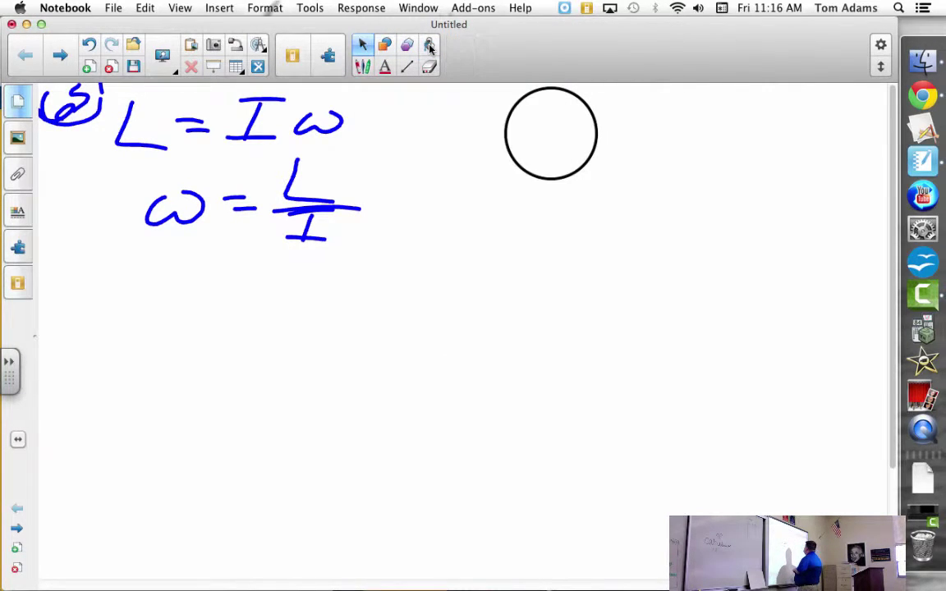
pyautogui.click(429, 48)
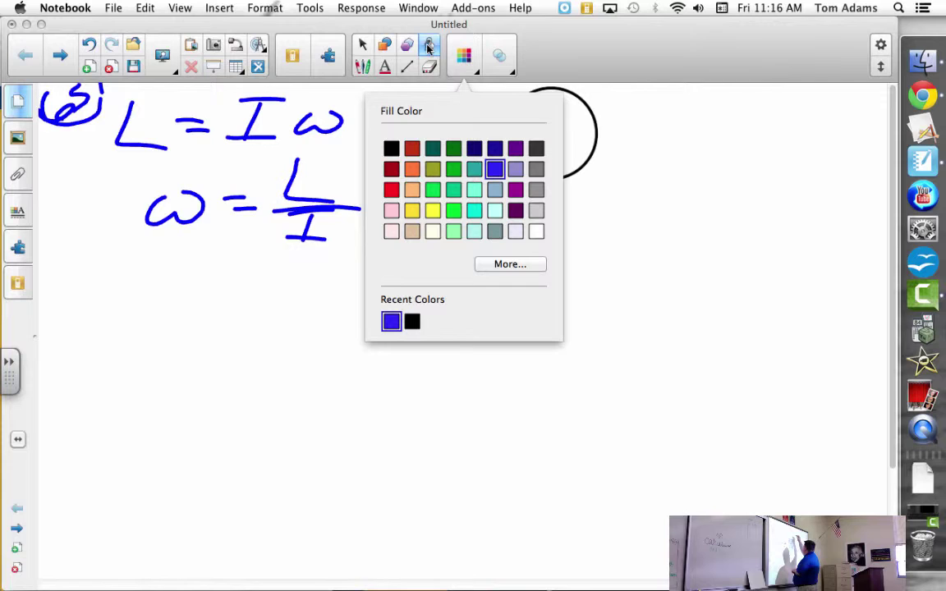
pyautogui.click(579, 131)
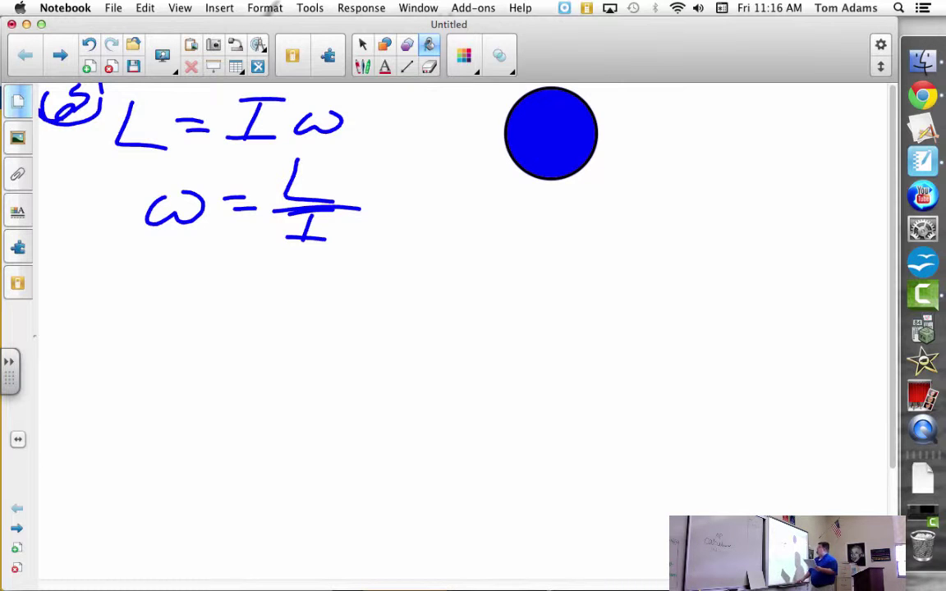
# Step: In green, draw a radius arrow labelled .25m and write M = 10 kg beside the disc
pyautogui.moveTo(548, 128)
pyautogui.mouseDown()
pyautogui.moveTo(596, 125)
pyautogui.moveTo(562, 107)
pyautogui.moveTo(575, 100)
pyautogui.mouseUp()
pyautogui.click(635, 115)
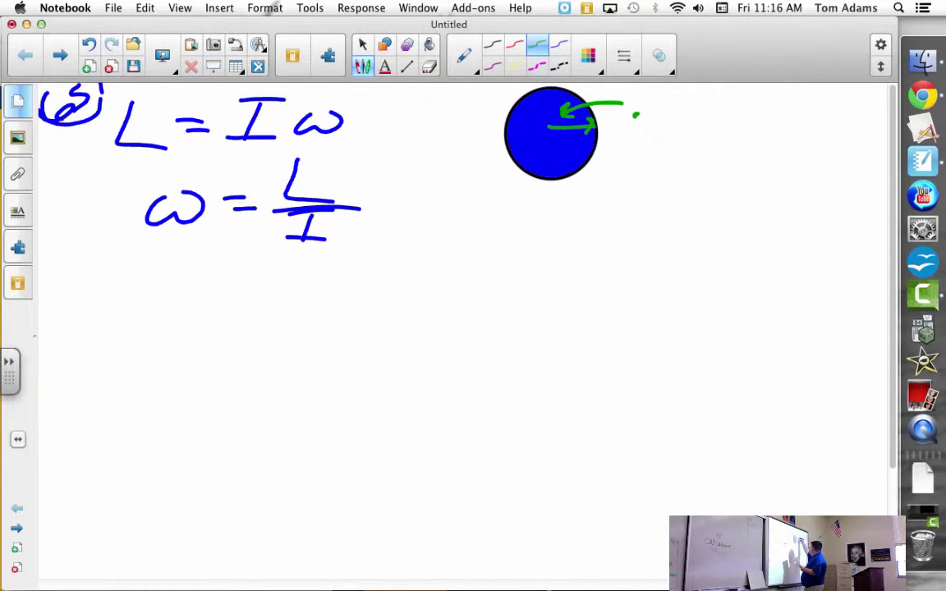
pyautogui.moveTo(655, 102)
pyautogui.mouseDown()
pyautogui.moveTo(672, 117)
pyautogui.moveTo(697, 97)
pyautogui.moveTo(682, 116)
pyautogui.moveTo(739, 115)
pyautogui.mouseUp()
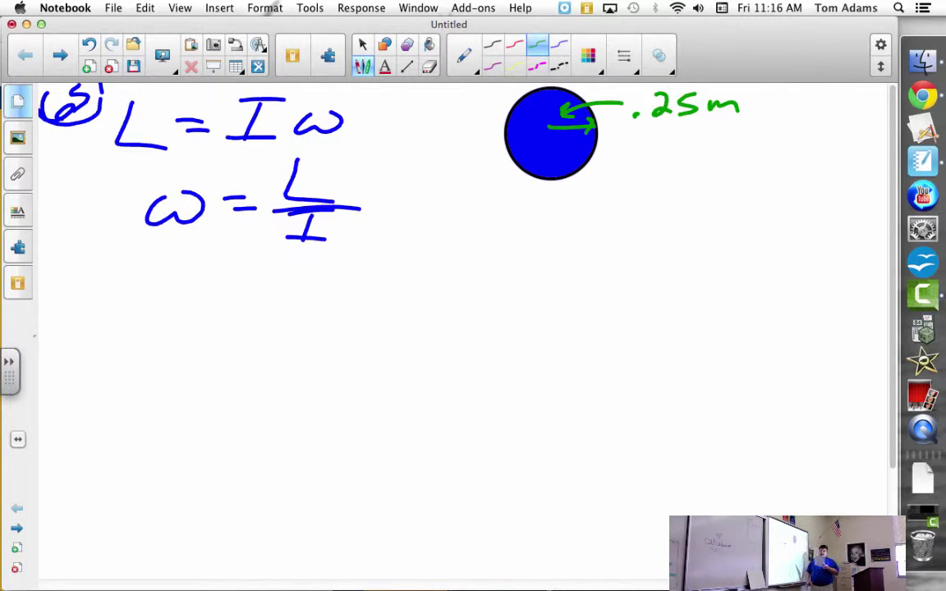
pyautogui.moveTo(625, 156)
pyautogui.mouseDown()
pyautogui.moveTo(624, 182)
pyautogui.moveTo(691, 161)
pyautogui.mouseUp()
pyautogui.moveTo(673, 169); pyautogui.dragTo(692, 168)
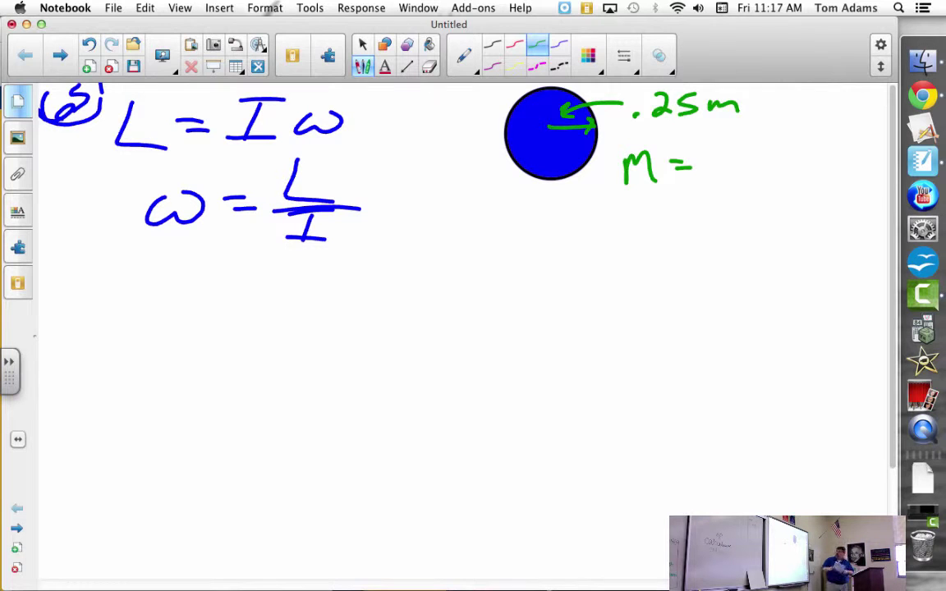
pyautogui.moveTo(720, 149); pyautogui.dragTo(720, 184)
pyautogui.moveTo(748, 146)
pyautogui.mouseDown()
pyautogui.moveTo(738, 174)
pyautogui.moveTo(746, 146)
pyautogui.mouseUp()
pyautogui.moveTo(780, 141); pyautogui.dragTo(781, 176)
pyautogui.moveTo(809, 147)
pyautogui.mouseDown()
pyautogui.moveTo(814, 174)
pyautogui.moveTo(826, 164)
pyautogui.moveTo(818, 180)
pyautogui.mouseUp()
pyautogui.moveTo(631, 229); pyautogui.dragTo(609, 276)
# Step: Write the inertia formula I = (½MR²) below M = 10 kg
pyautogui.moveTo(580, 278); pyautogui.dragTo(635, 277)
pyautogui.moveTo(612, 223)
pyautogui.mouseDown()
pyautogui.moveTo(672, 225)
pyautogui.moveTo(678, 234)
pyautogui.mouseUp()
pyautogui.moveTo(661, 250); pyautogui.dragTo(706, 240)
pyautogui.moveTo(695, 246)
pyautogui.mouseDown()
pyautogui.moveTo(723, 245)
pyautogui.moveTo(727, 277)
pyautogui.mouseUp()
pyautogui.moveTo(747, 235)
pyautogui.mouseDown()
pyautogui.moveTo(746, 251)
pyautogui.moveTo(814, 251)
pyautogui.mouseUp()
pyautogui.moveTo(832, 194); pyautogui.dragTo(848, 210)
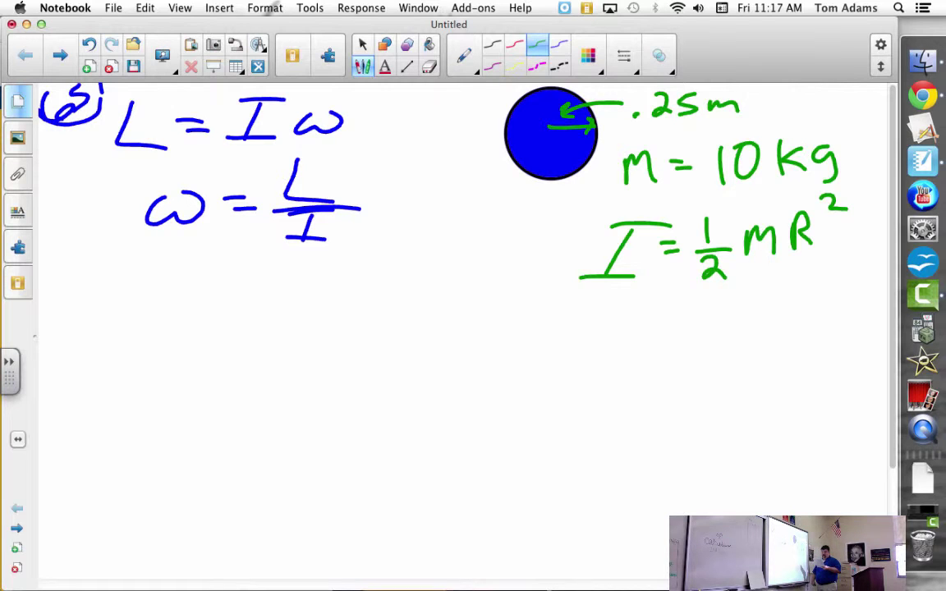
pyautogui.moveTo(701, 200)
pyautogui.mouseDown()
pyautogui.moveTo(685, 238)
pyautogui.moveTo(700, 279)
pyautogui.mouseUp()
pyautogui.moveTo(853, 186); pyautogui.dragTo(834, 261)
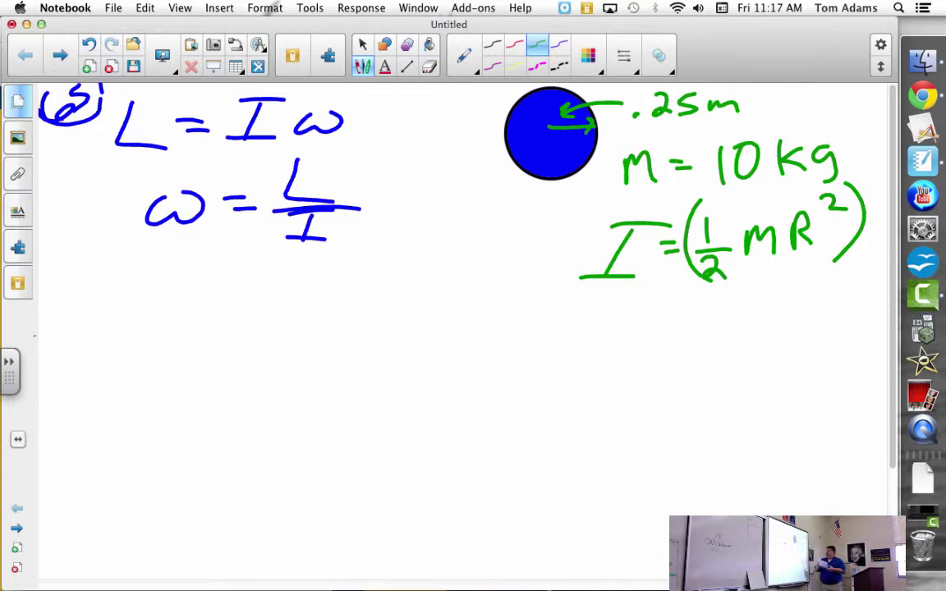
# Step: Write = ½(10)(.25) under the inertia formula, then bring up TI-SmartView
pyautogui.moveTo(671, 310)
pyautogui.mouseDown()
pyautogui.moveTo(692, 318)
pyautogui.moveTo(726, 310)
pyautogui.mouseUp()
pyautogui.moveTo(713, 316)
pyautogui.mouseDown()
pyautogui.moveTo(743, 312)
pyautogui.moveTo(744, 331)
pyautogui.mouseUp()
pyautogui.moveTo(764, 297)
pyautogui.mouseDown()
pyautogui.moveTo(763, 313)
pyautogui.moveTo(778, 297)
pyautogui.moveTo(750, 299)
pyautogui.mouseUp()
pyautogui.click(819, 294)
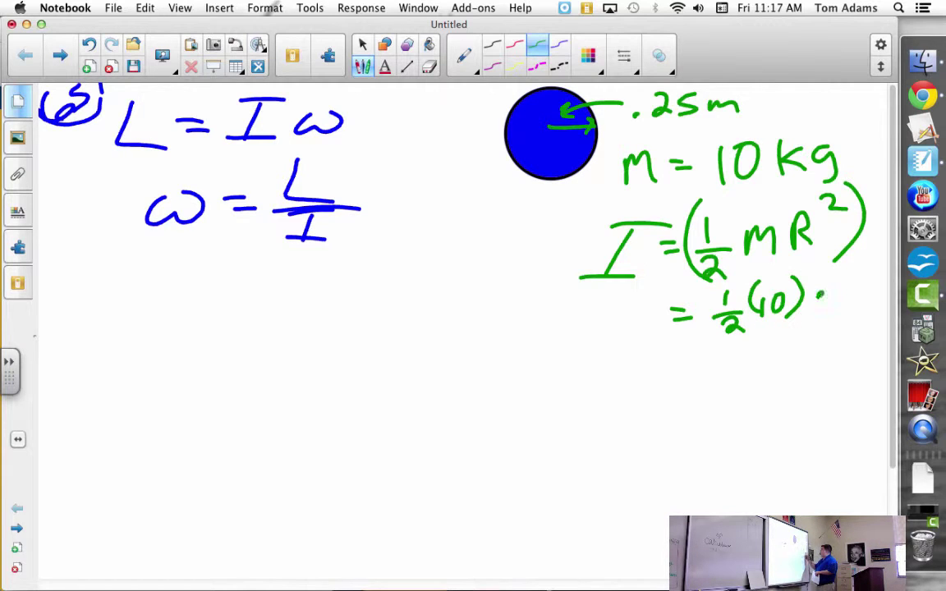
pyautogui.moveTo(840, 276)
pyautogui.mouseDown()
pyautogui.moveTo(859, 292)
pyautogui.moveTo(815, 305)
pyautogui.mouseUp()
pyautogui.moveTo(877, 261); pyautogui.dragTo(879, 297)
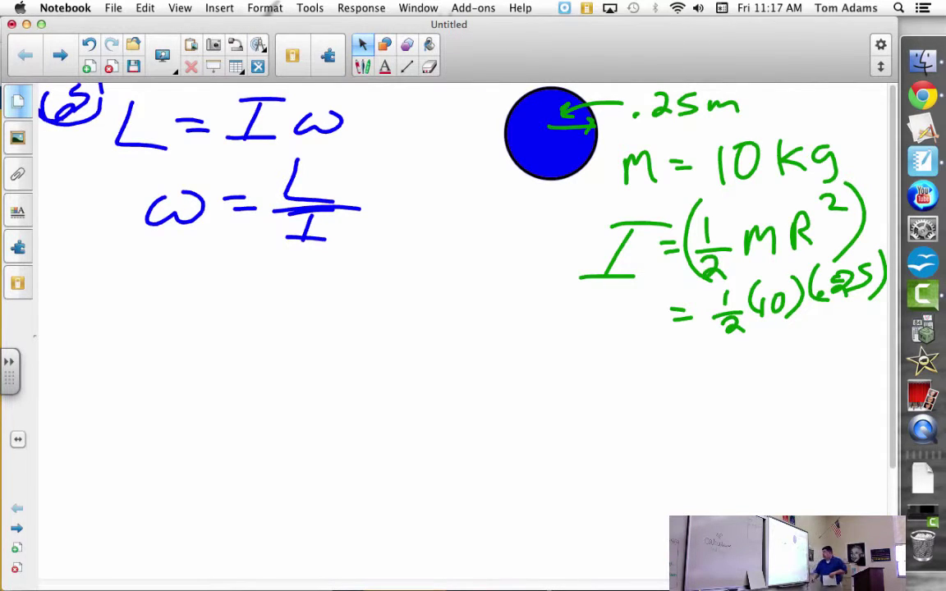
pyautogui.click(926, 326)
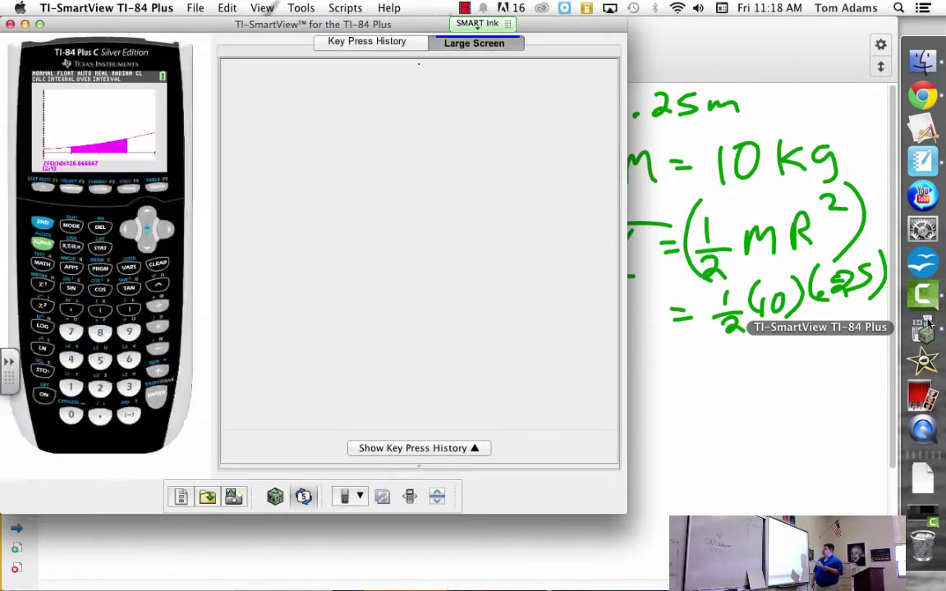
# Step: Get the TI-84 emulator to a cleared home screen
pyautogui.click(76, 237)
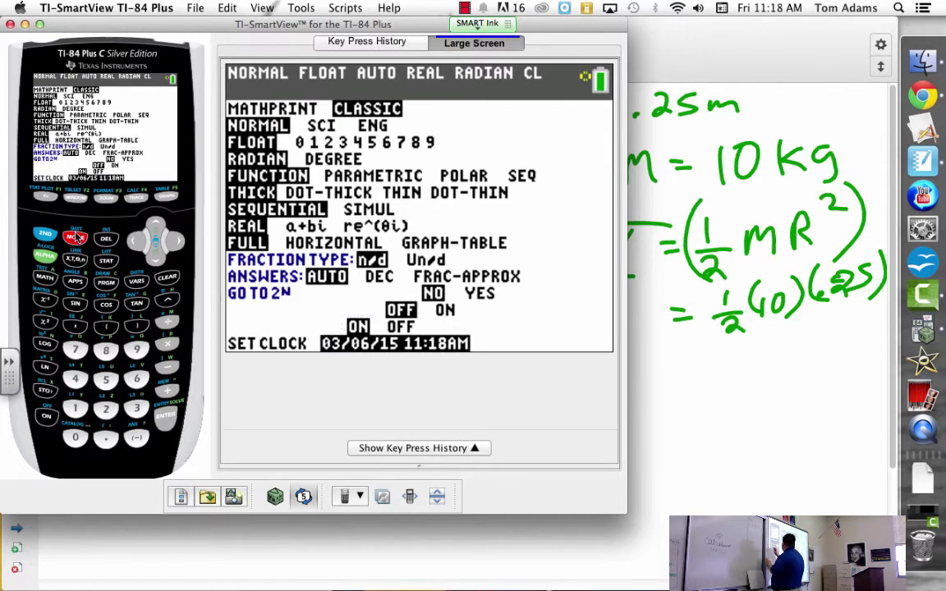
pyautogui.click(45, 233)
pyautogui.click(76, 236)
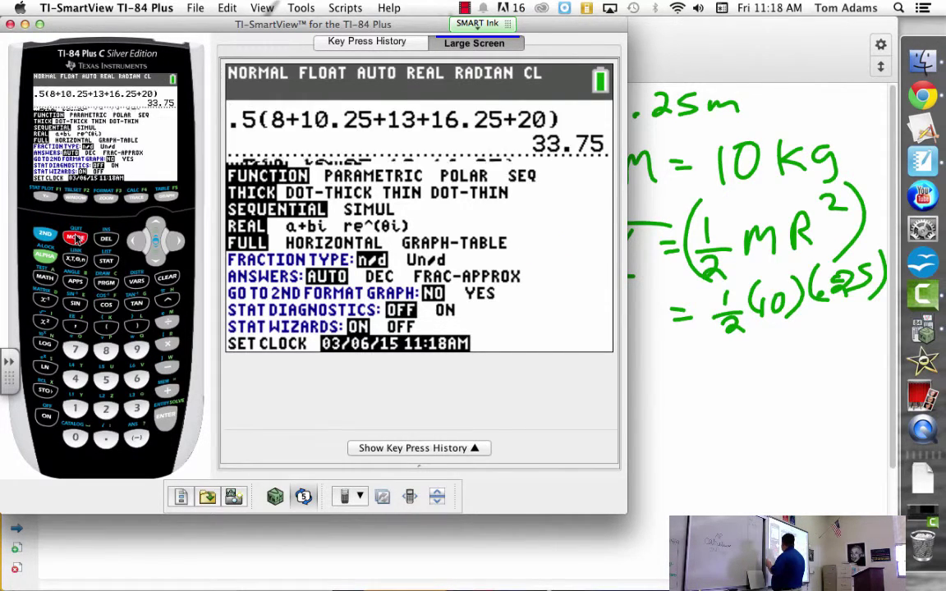
pyautogui.click(168, 278)
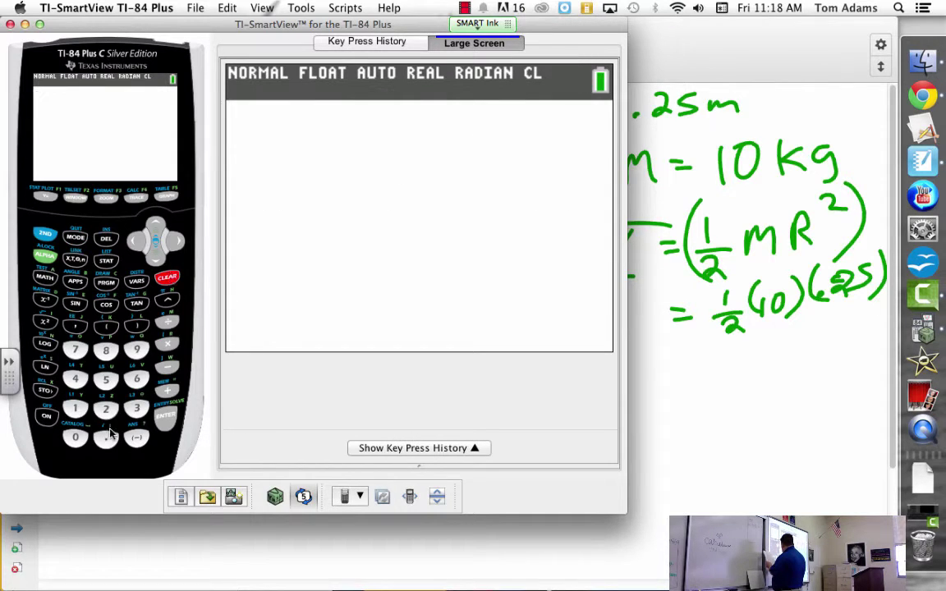
# Step: Enter .5*10* on the calculator
pyautogui.click(109, 377)
pyautogui.click(137, 240)
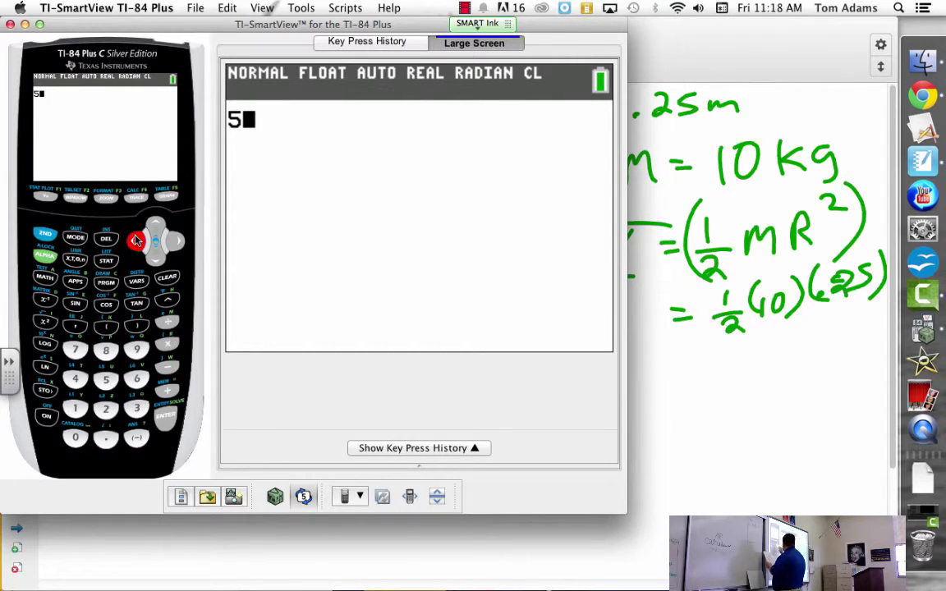
pyautogui.click(106, 438)
pyautogui.click(107, 378)
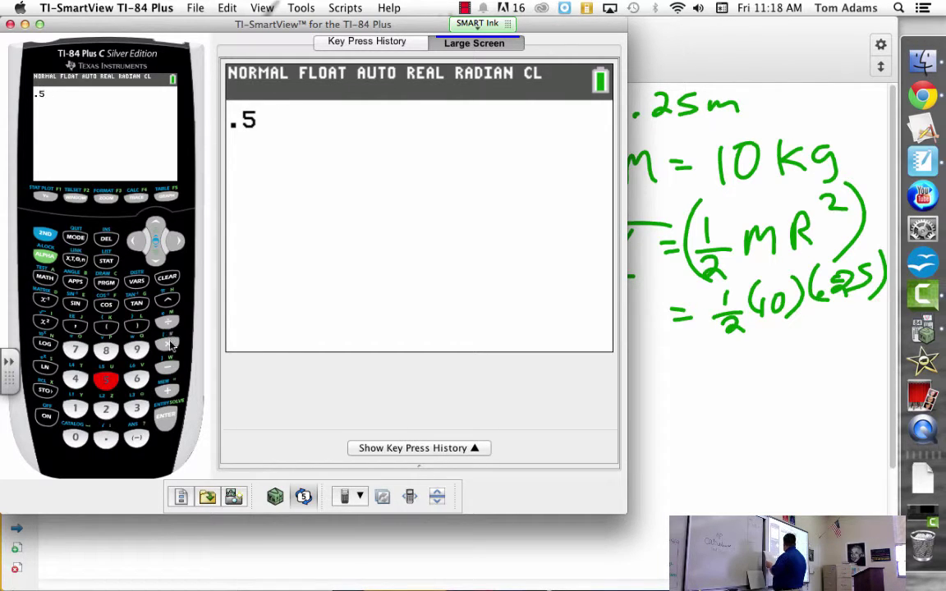
pyautogui.click(169, 345)
pyautogui.click(75, 408)
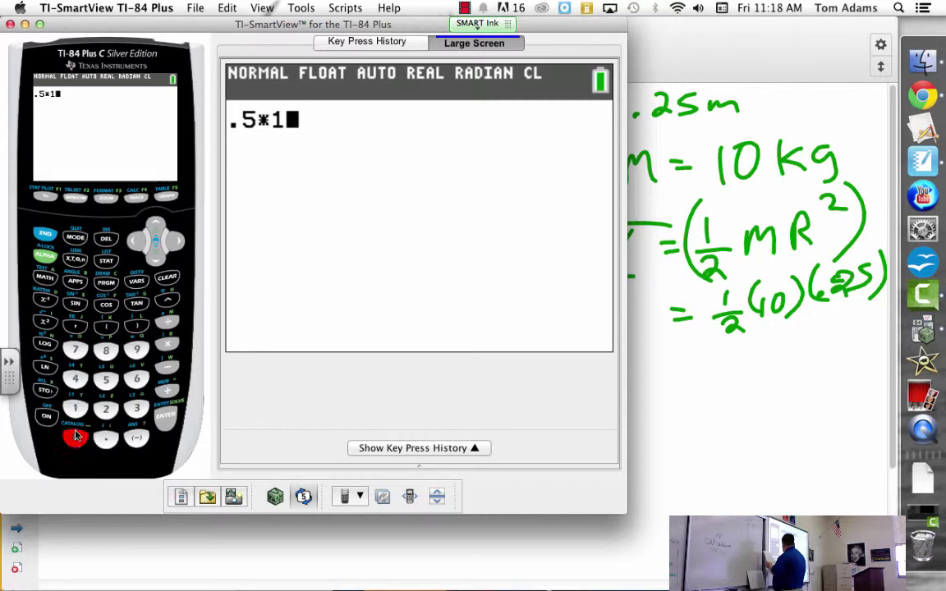
pyautogui.click(74, 438)
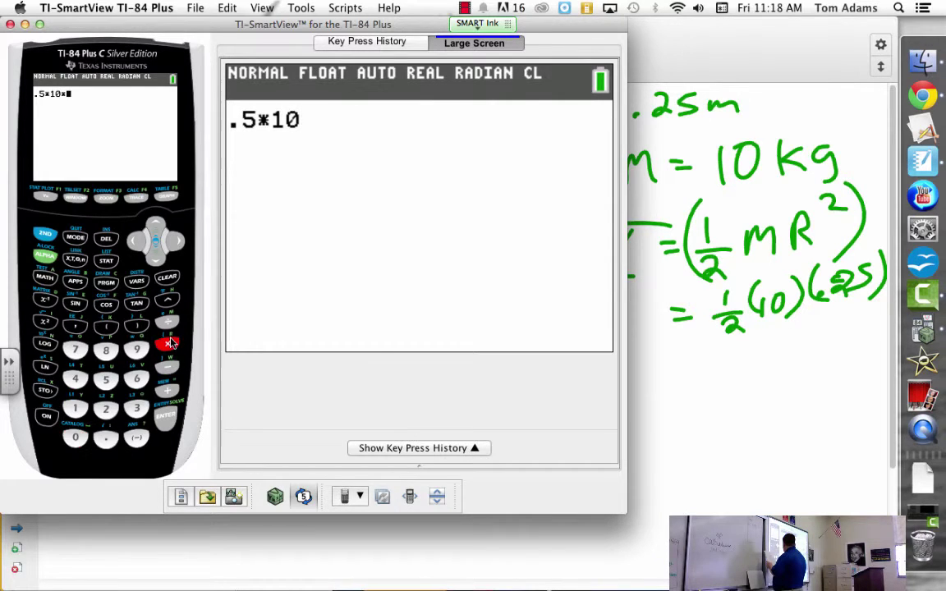
pyautogui.write('*')
# Step: Complete the expression with .25^2, evaluate to .3125, and return to the whiteboard
pyautogui.click(106, 437)
pyautogui.click(106, 408)
pyautogui.click(106, 378)
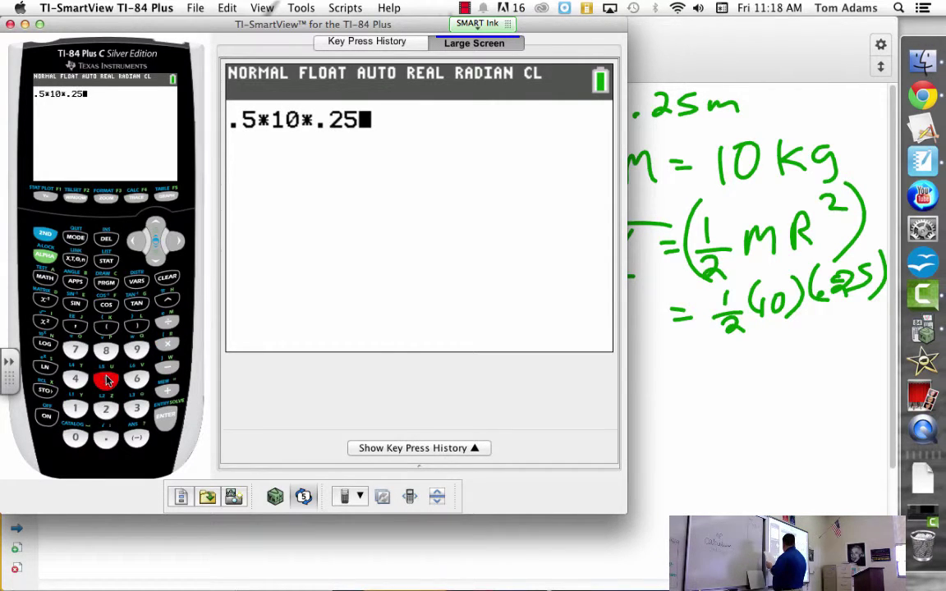
pyautogui.write('^')
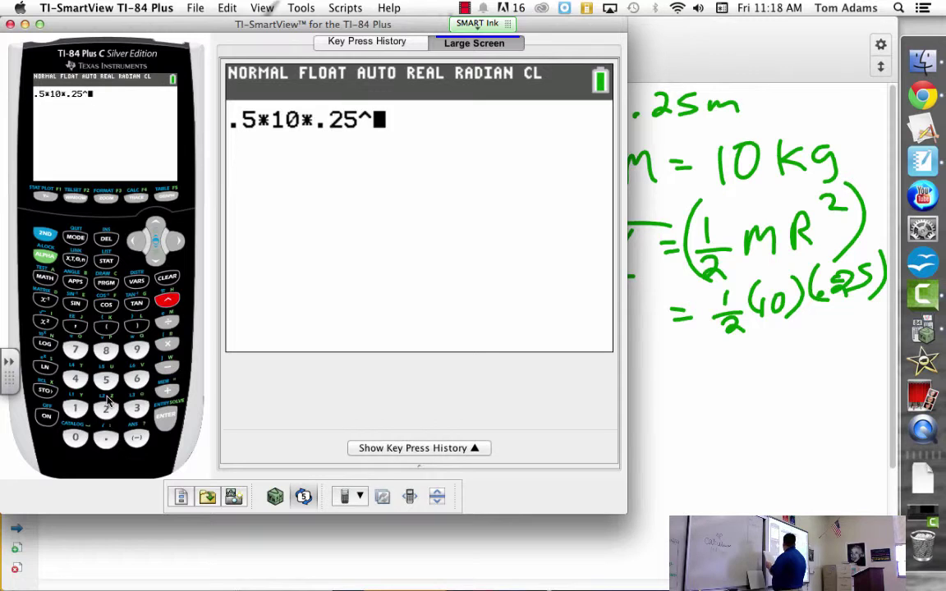
pyautogui.click(106, 407)
pyautogui.click(165, 415)
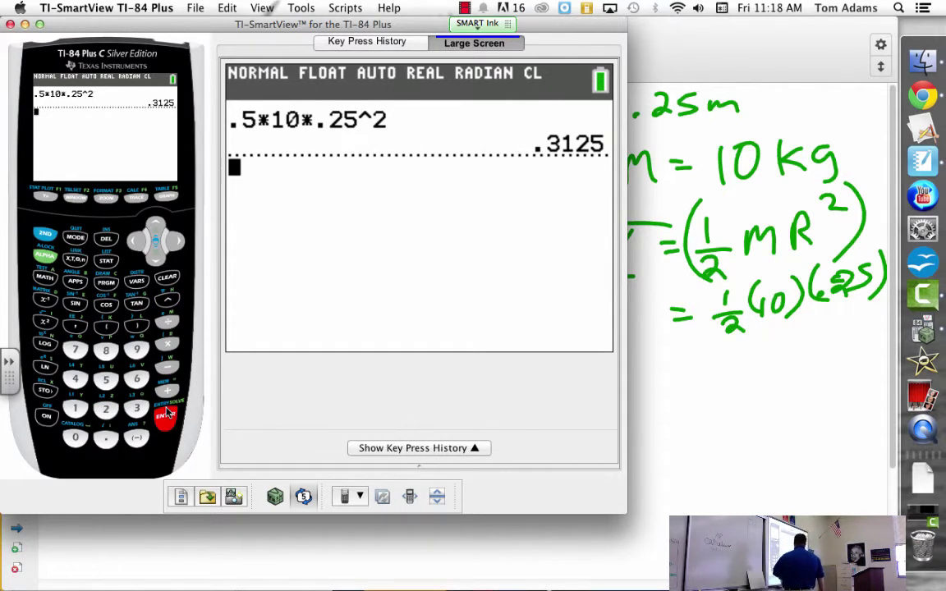
pyautogui.click(321, 550)
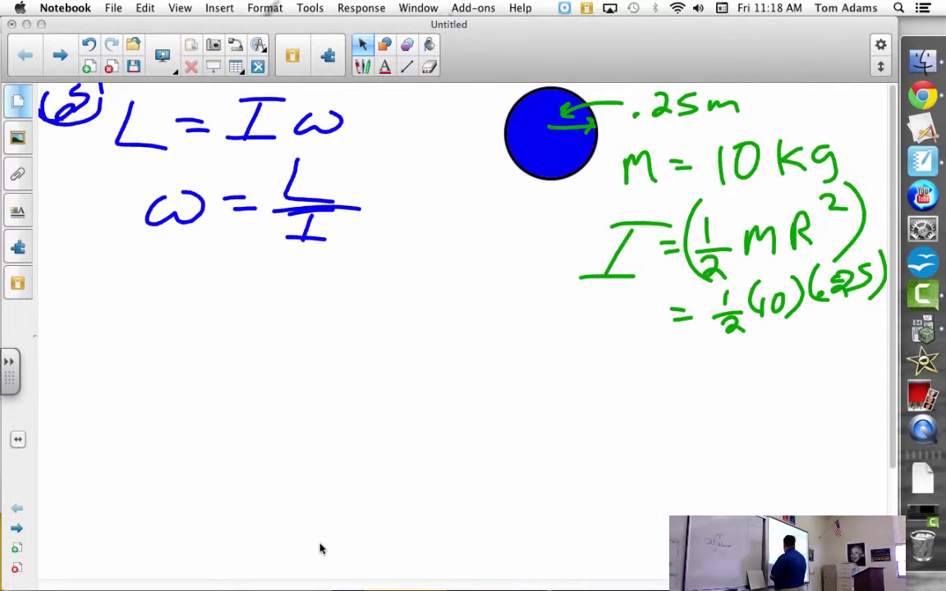
# Step: In black, write ω = .45/.3125 below the equations, then bring the calculator forward
pyautogui.moveTo(96, 314)
pyautogui.mouseDown()
pyautogui.moveTo(168, 287)
pyautogui.moveTo(203, 297)
pyautogui.mouseUp()
pyautogui.moveTo(186, 303); pyautogui.dragTo(333, 296)
pyautogui.click(239, 333)
pyautogui.moveTo(260, 312); pyautogui.dragTo(264, 330)
pyautogui.moveTo(291, 311); pyautogui.dragTo(293, 330)
pyautogui.moveTo(302, 314); pyautogui.dragTo(322, 327)
pyautogui.moveTo(332, 310)
pyautogui.mouseDown()
pyautogui.moveTo(350, 307)
pyautogui.moveTo(339, 327)
pyautogui.mouseUp()
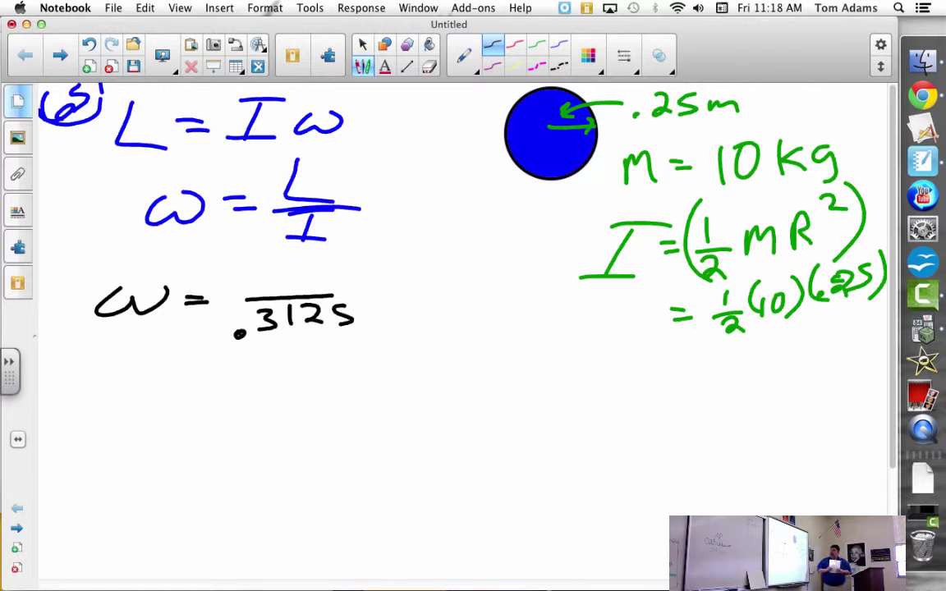
pyautogui.moveTo(264, 277); pyautogui.dragTo(304, 274)
pyautogui.moveTo(320, 258)
pyautogui.mouseDown()
pyautogui.moveTo(331, 257)
pyautogui.moveTo(322, 280)
pyautogui.mouseUp()
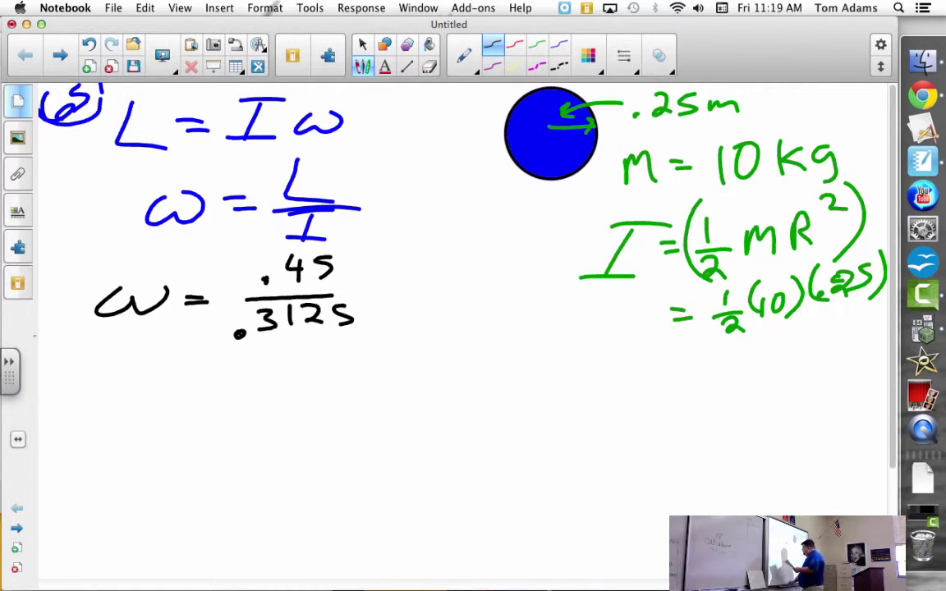
pyautogui.click(924, 325)
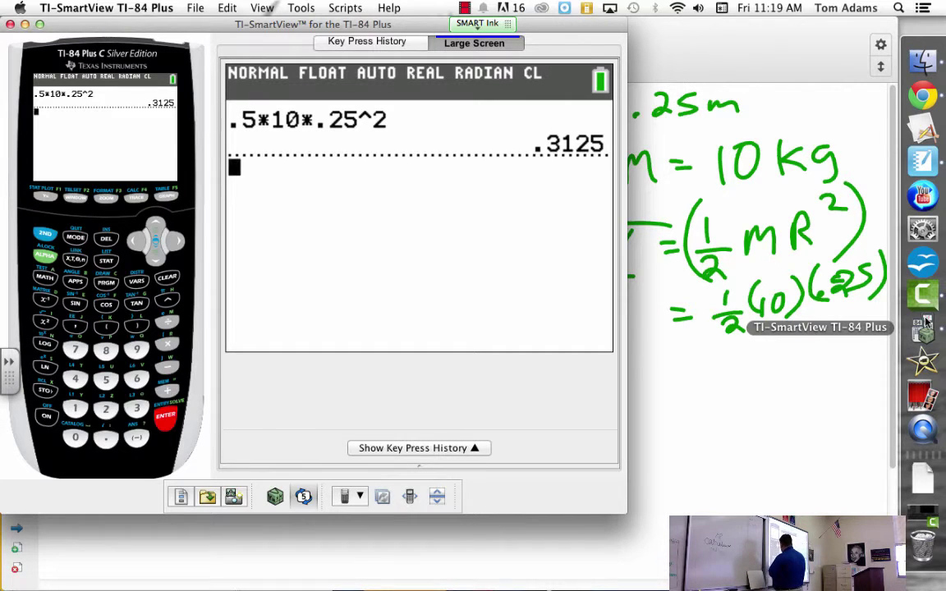
# Step: Compute .45 ÷ .3125 on the TI-84 keypad, giving 1.44
pyautogui.click(106, 438)
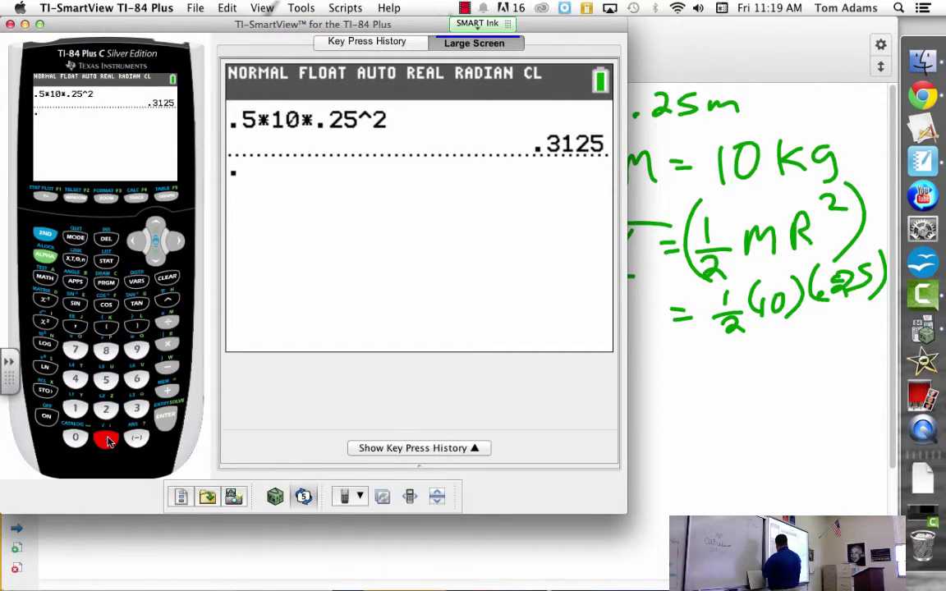
pyautogui.click(74, 379)
pyautogui.click(106, 380)
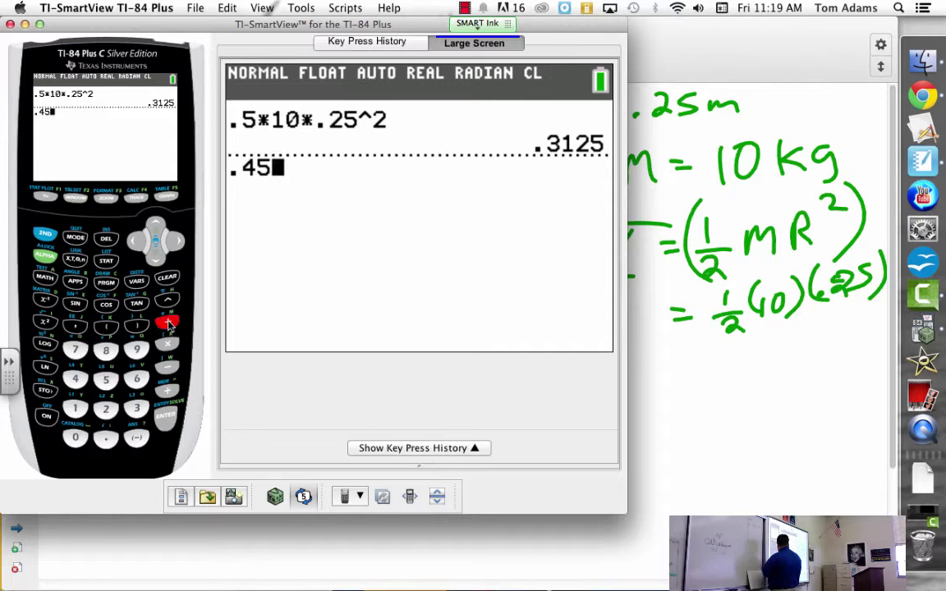
pyautogui.click(168, 322)
pyautogui.click(106, 438)
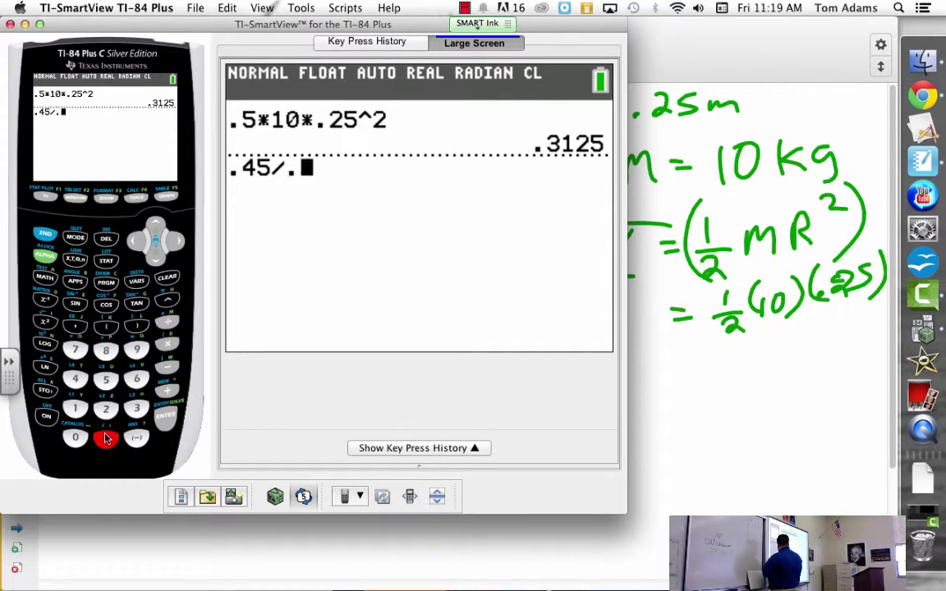
pyautogui.click(136, 409)
pyautogui.click(75, 408)
pyautogui.click(106, 409)
pyautogui.click(105, 379)
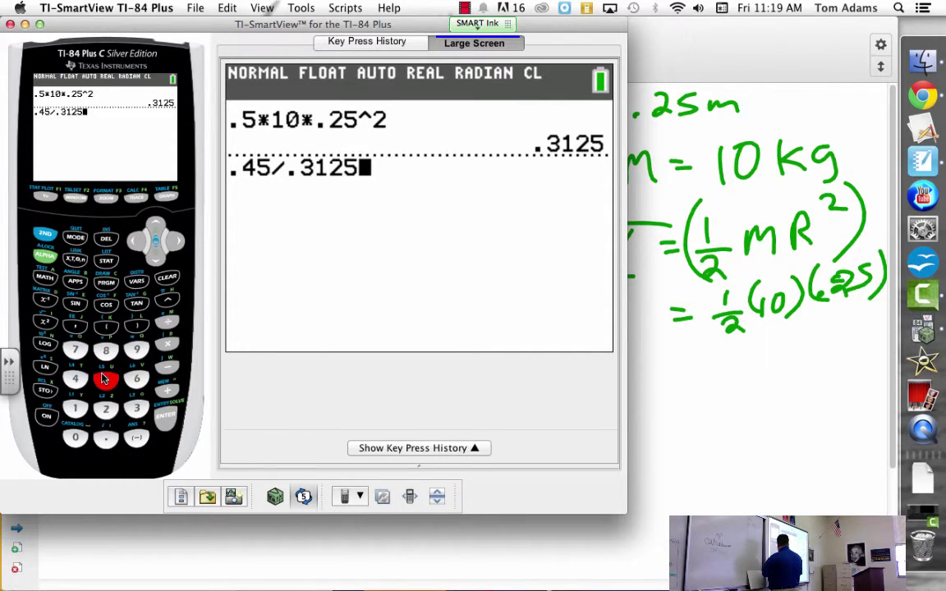
pyautogui.click(165, 416)
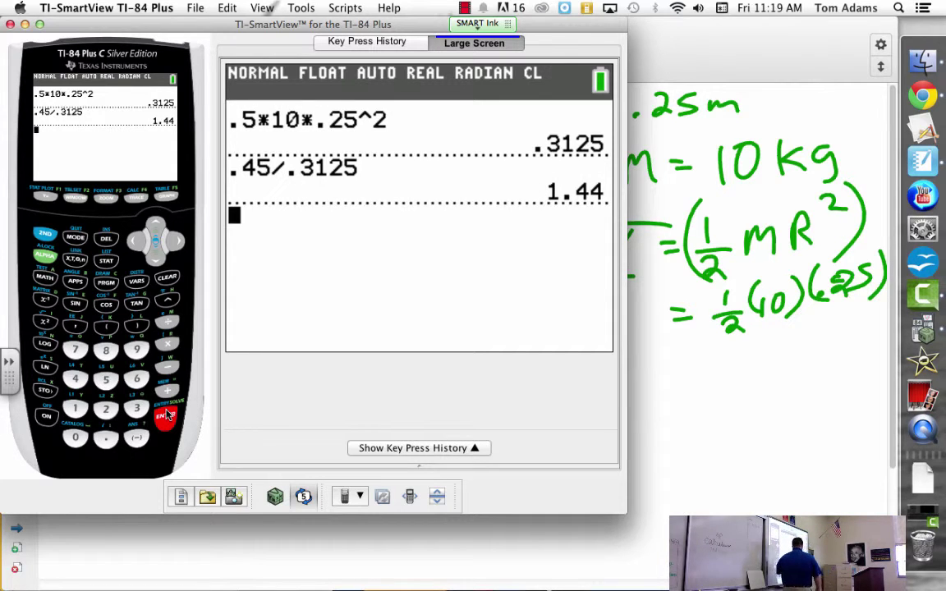
# Step: Back on the whiteboard, write = 1.44 in blue after the fraction
pyautogui.click(672, 440)
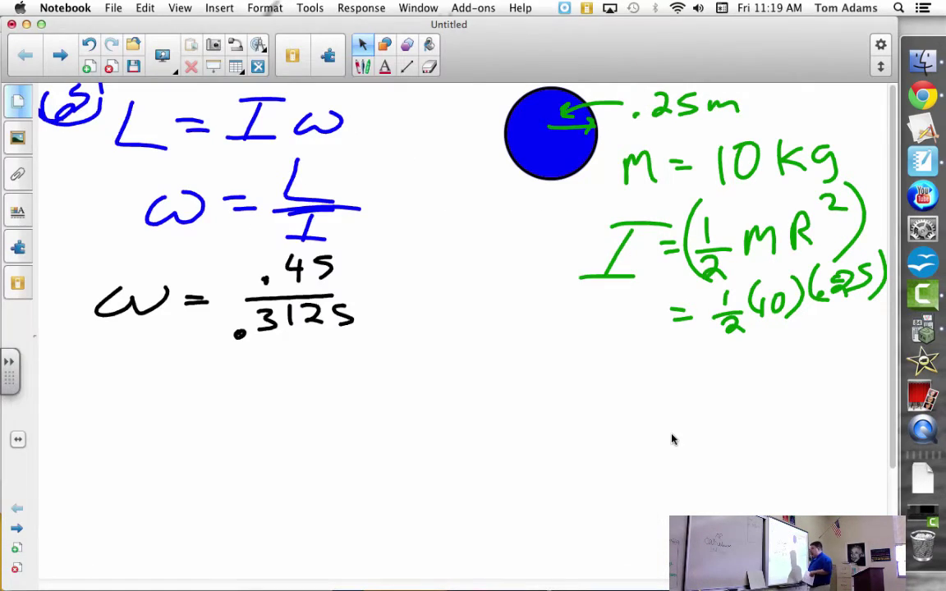
pyautogui.moveTo(357, 284); pyautogui.dragTo(378, 283)
pyautogui.moveTo(357, 292); pyautogui.dragTo(379, 290)
pyautogui.moveTo(415, 258)
pyautogui.mouseDown()
pyautogui.moveTo(415, 278)
pyautogui.moveTo(469, 279)
pyautogui.moveTo(465, 291)
pyautogui.mouseUp()
pyautogui.click(434, 286)
pyautogui.moveTo(477, 254); pyautogui.dragTo(491, 276)
pyautogui.moveTo(486, 251)
pyautogui.mouseDown()
pyautogui.moveTo(487, 289)
pyautogui.moveTo(497, 264)
pyautogui.mouseUp()
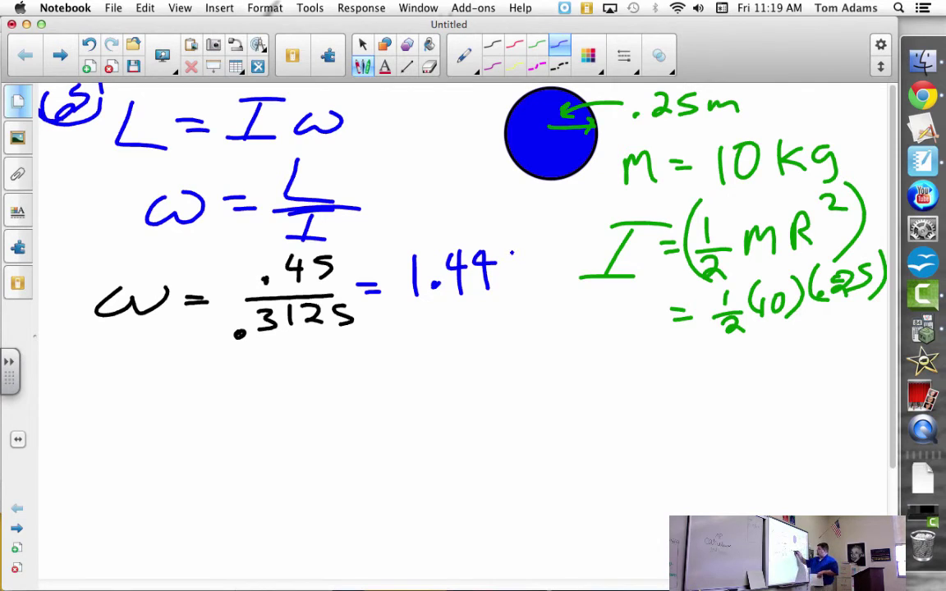
# Step: Add the units rad/s after 1.44
pyautogui.moveTo(510, 257); pyautogui.dragTo(542, 254)
pyautogui.moveTo(566, 212); pyautogui.dragTo(543, 275)
pyautogui.click(574, 239)
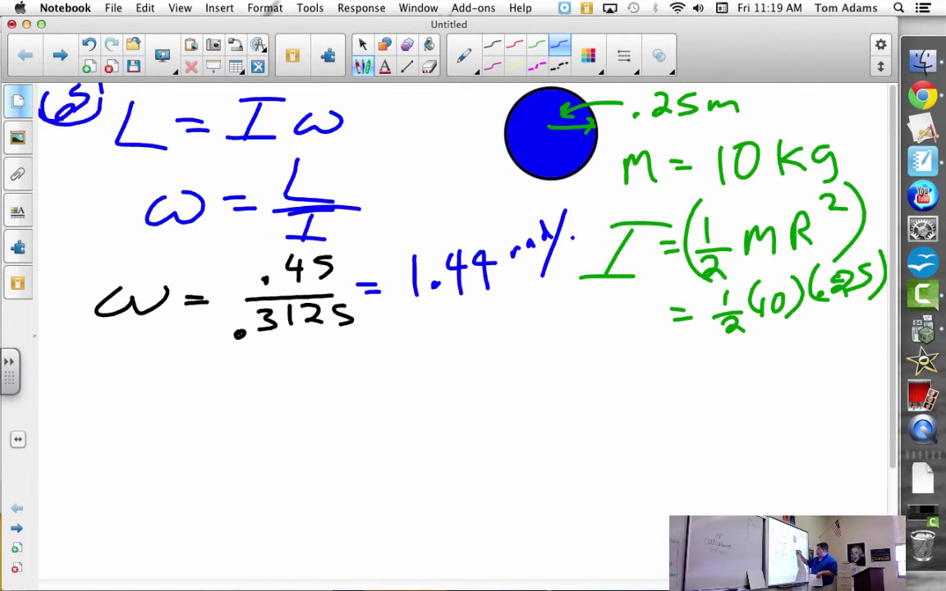
pyautogui.moveTo(575, 237); pyautogui.dragTo(564, 254)
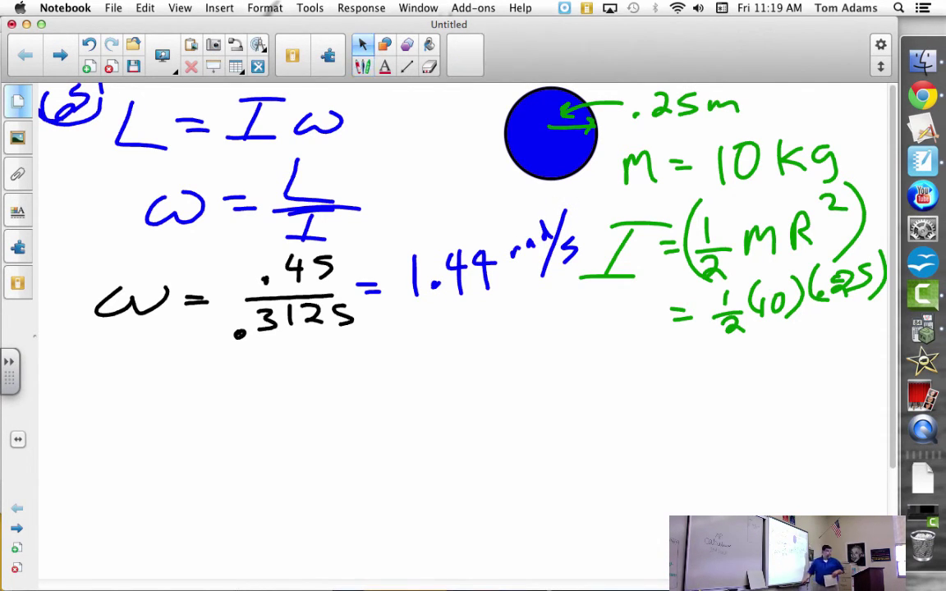